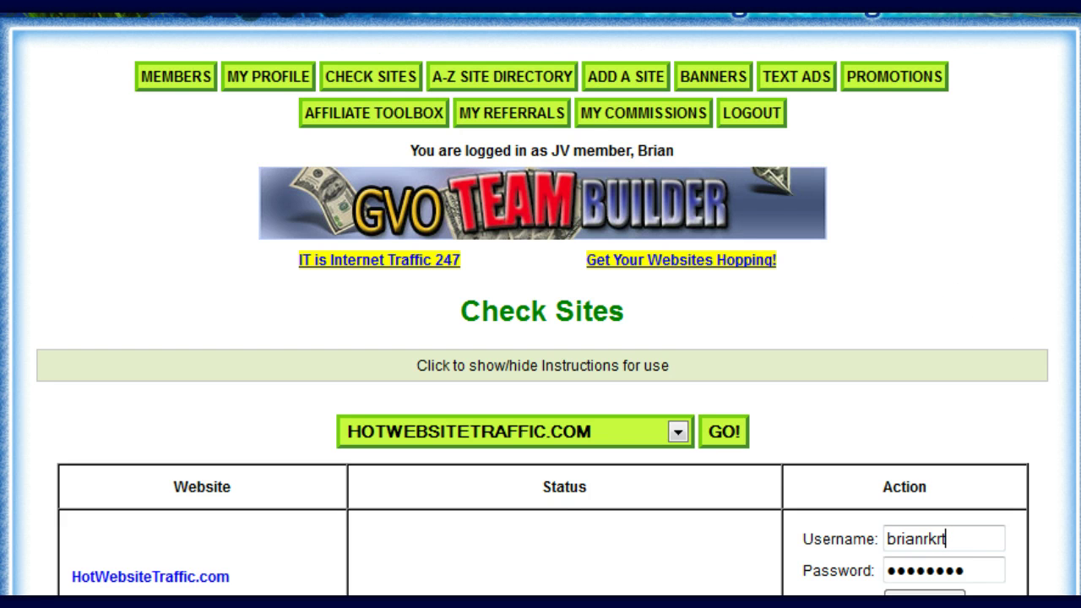
- Enter the HotWebsiteTraffic.com username and password in its Check Sites entry and click Update
scroll(705, 429, down, 1)
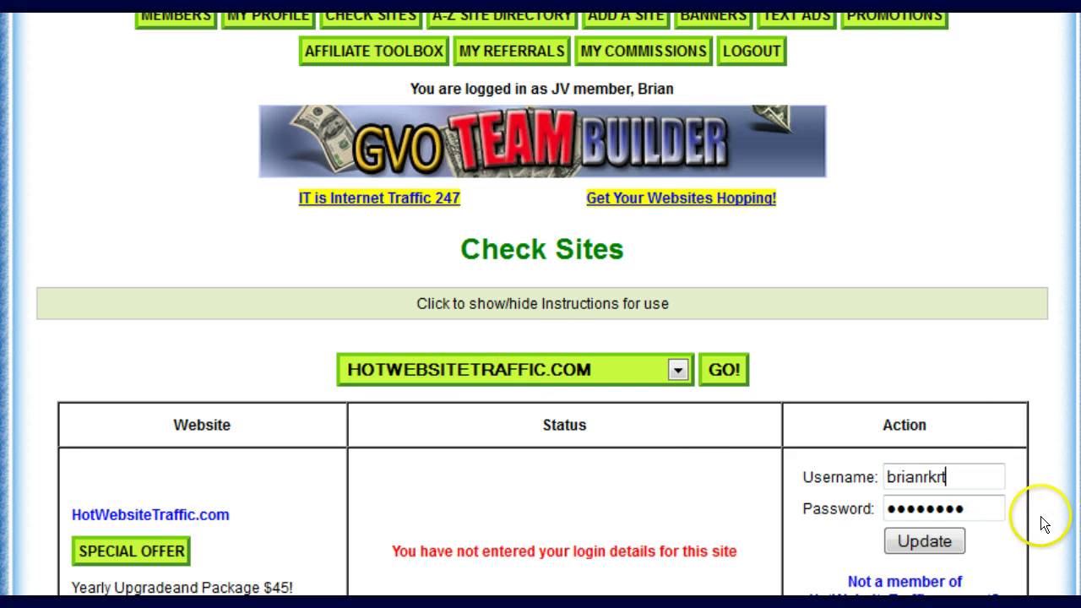
click(931, 539)
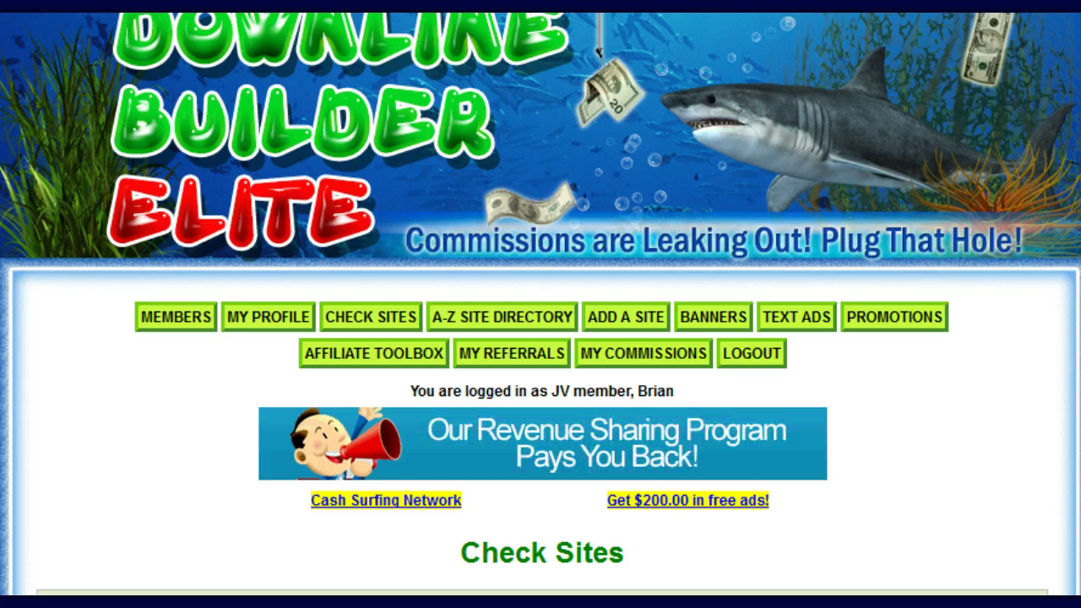
- Find the 'Login details updated.' message and the entry's Check Downline Builder, Edit Info and Login buttons
scroll(540, 304, down, 4)
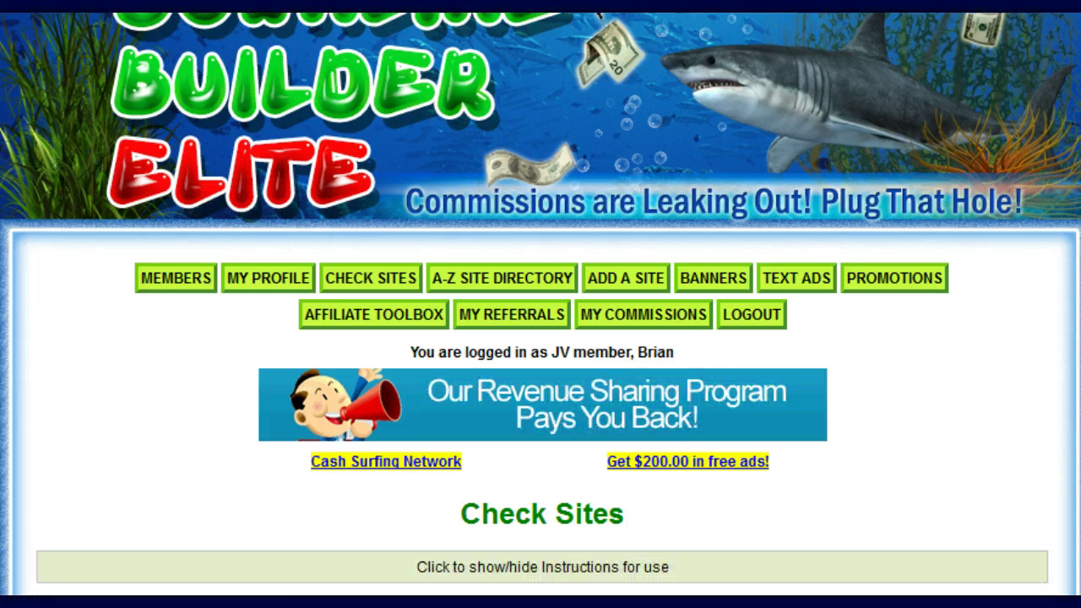
scroll(540, 304, down, 1)
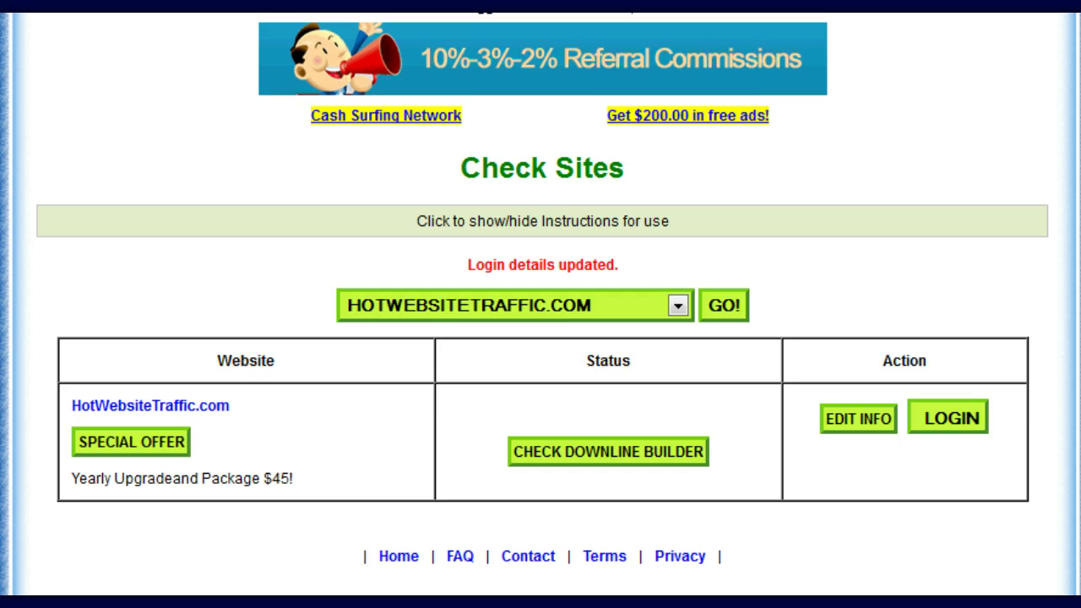
click(620, 451)
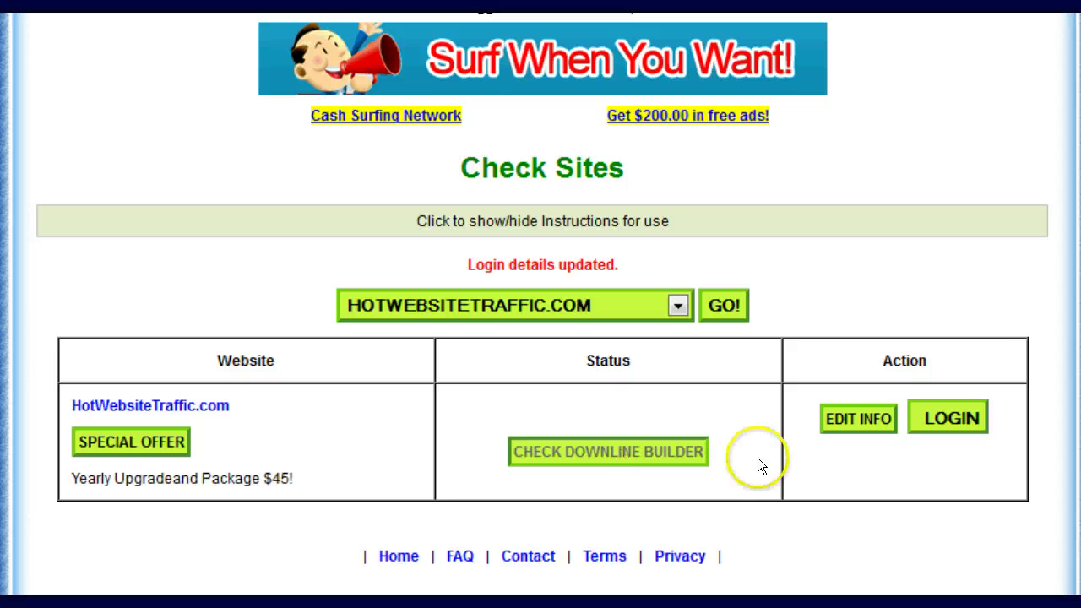
- Run Check Downline Builder and review the 25-program ID table: one ID differs, 8 updatable
click(623, 454)
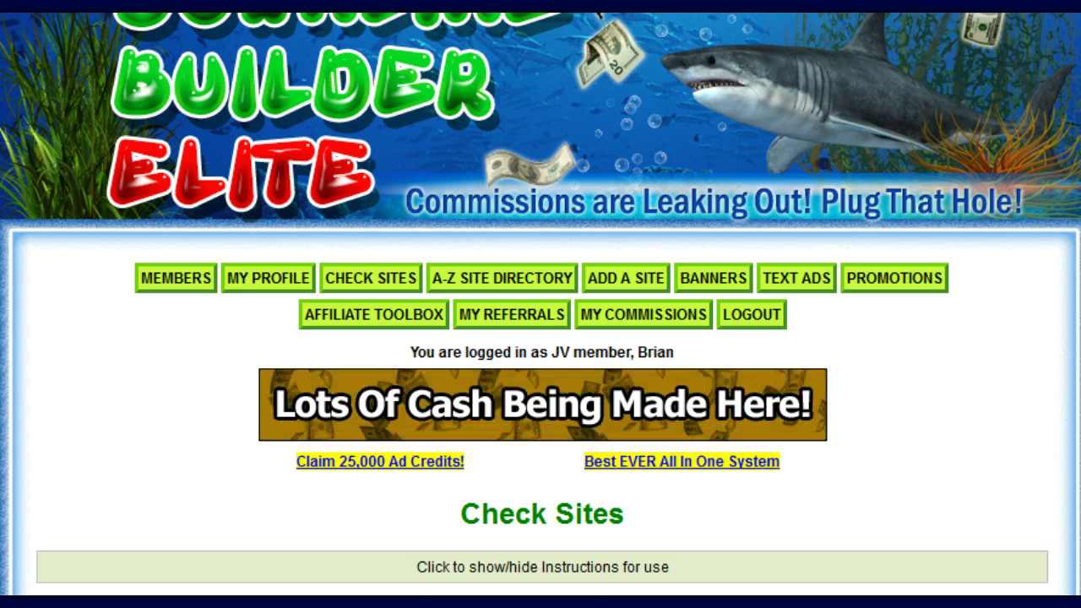
scroll(541, 338, down, 5)
scroll(540, 338, down, 3)
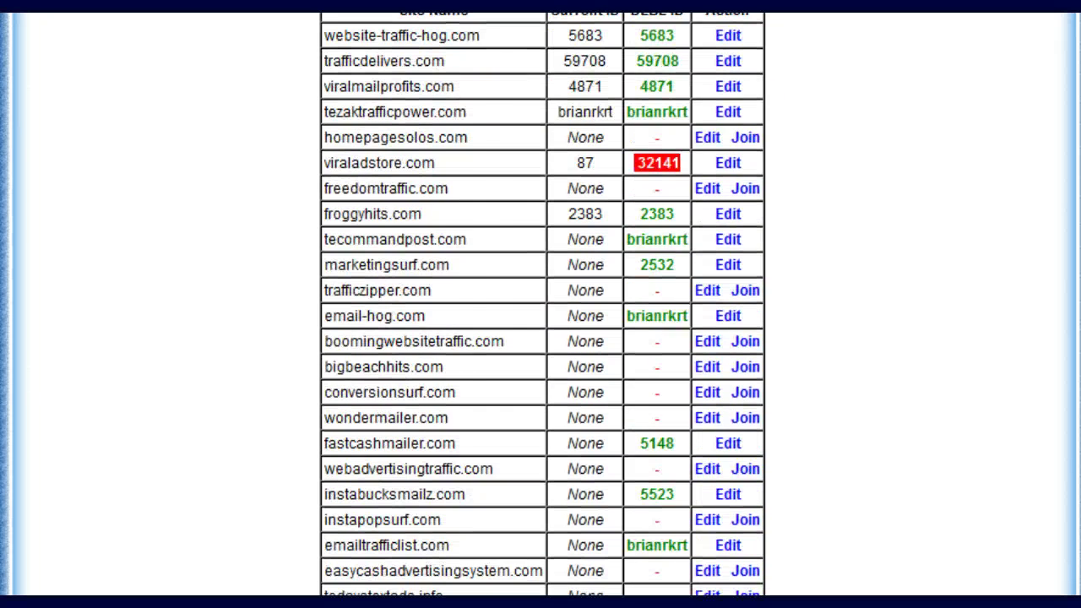
scroll(541, 338, down, 3)
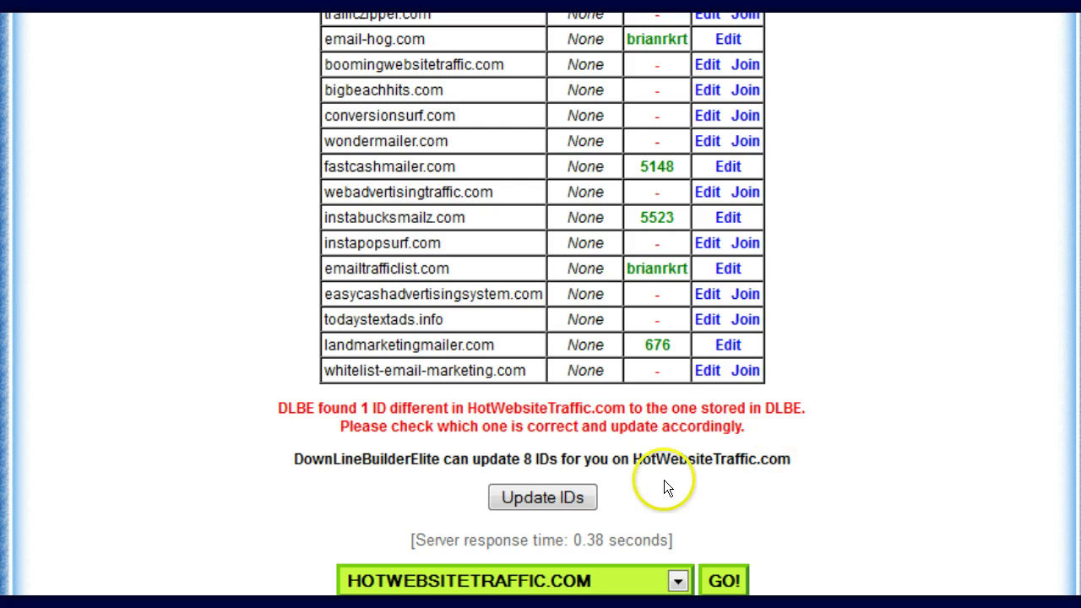
- Update HotWebsiteTraffic.com's referral IDs and verify they now match DLBE's
click(555, 496)
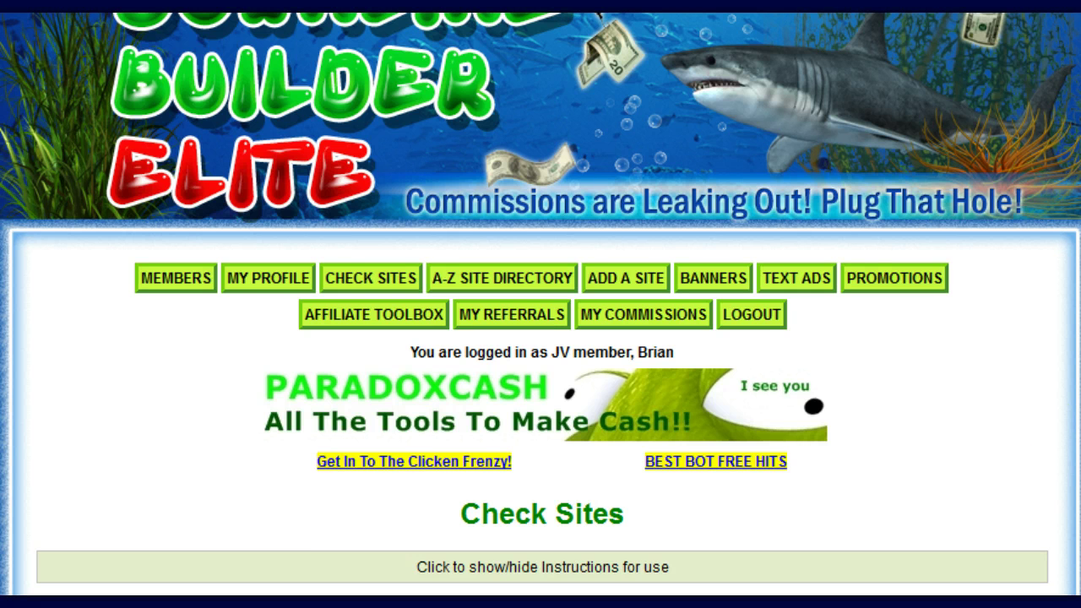
scroll(540, 304, down, 15)
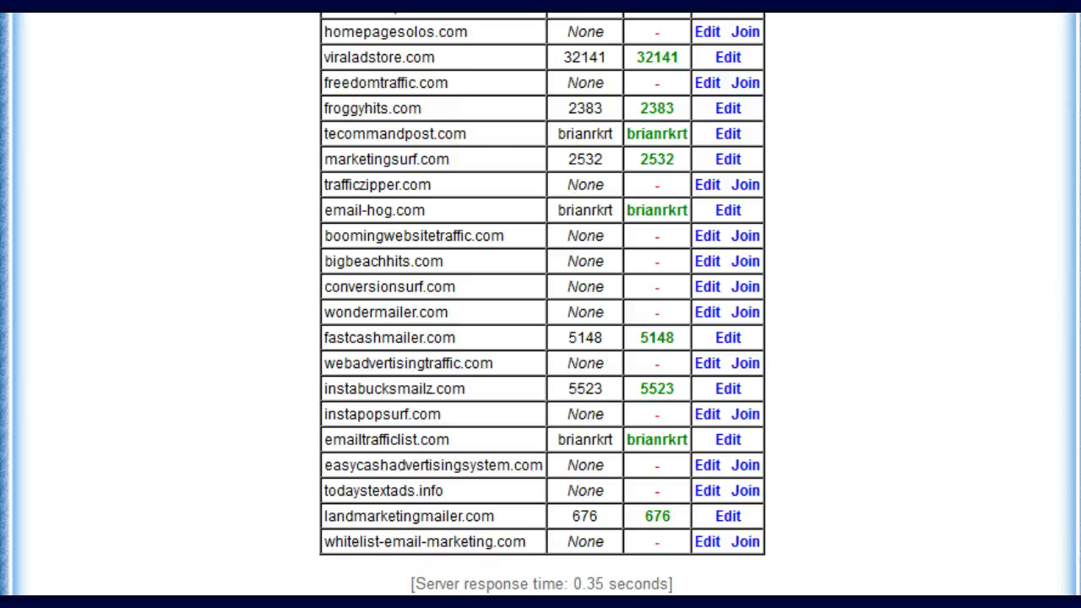
scroll(541, 304, down, 1)
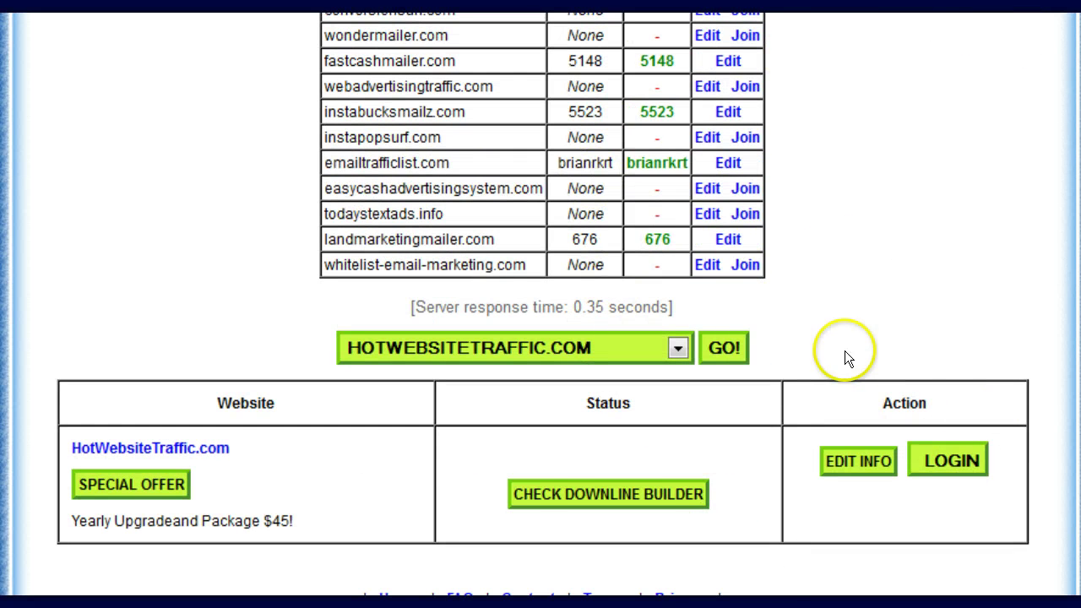
- Log in to HotWebsiteTraffic.com from DLBE and scroll through its upgrade offer page
click(960, 459)
scroll(921, 304, down, 5)
scroll(935, 342, down, 8)
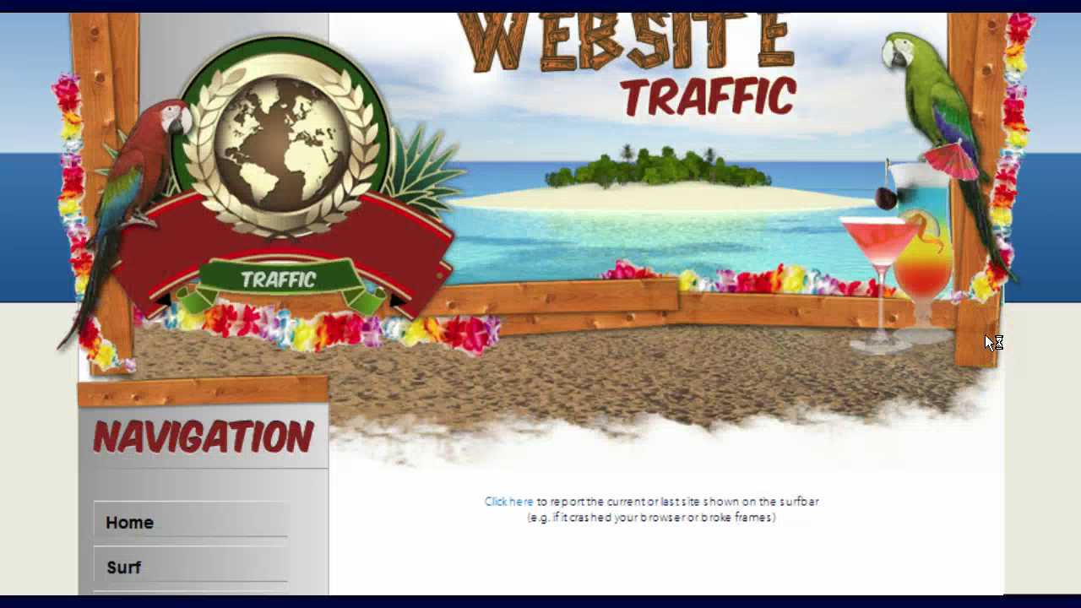
scroll(1023, 307, down, 5)
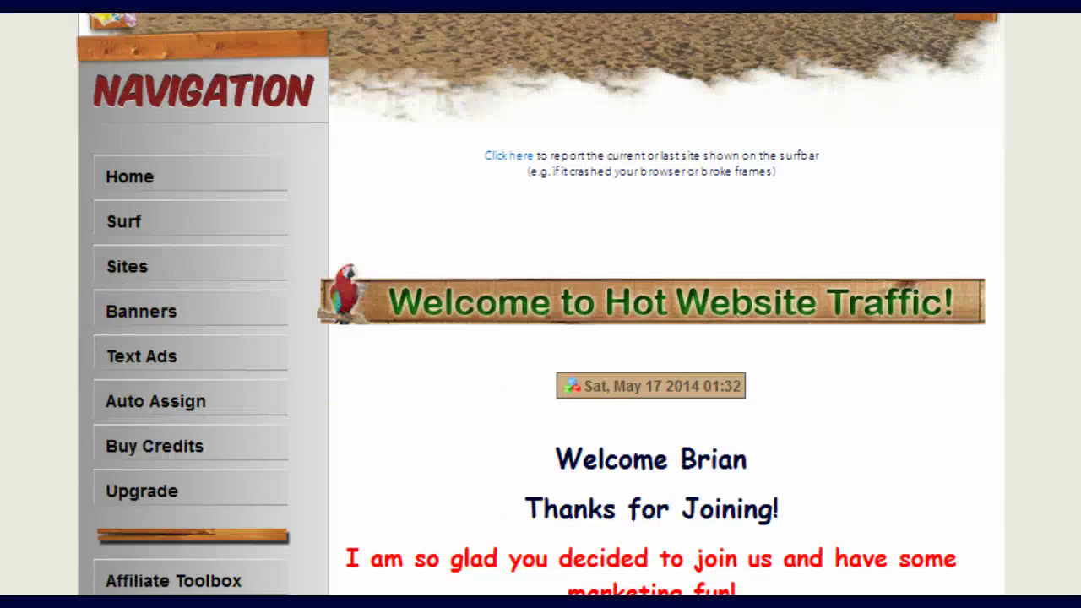
scroll(658, 304, down, 6)
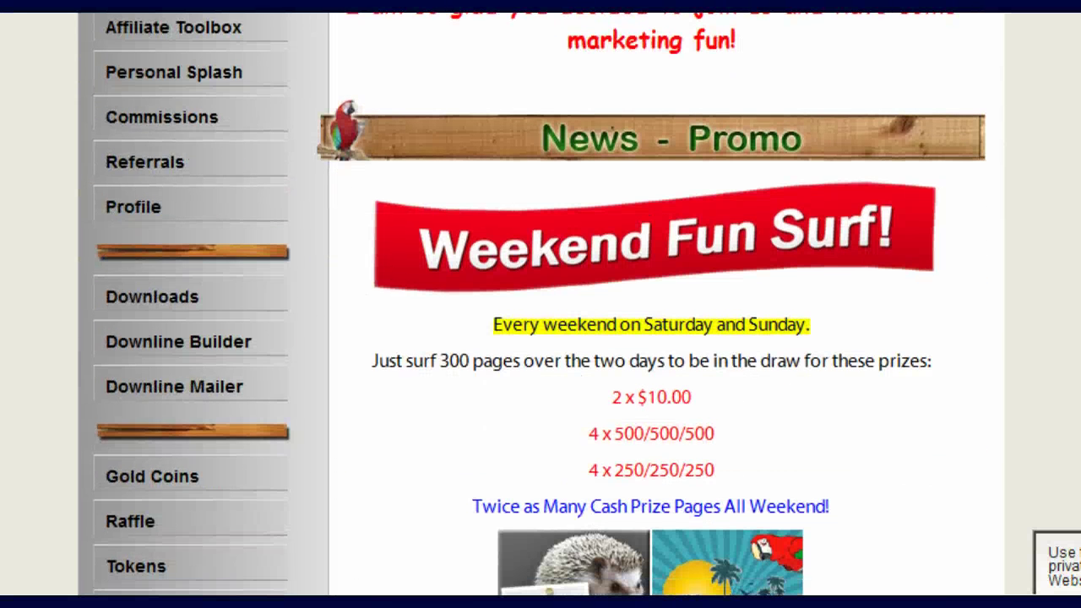
click(165, 357)
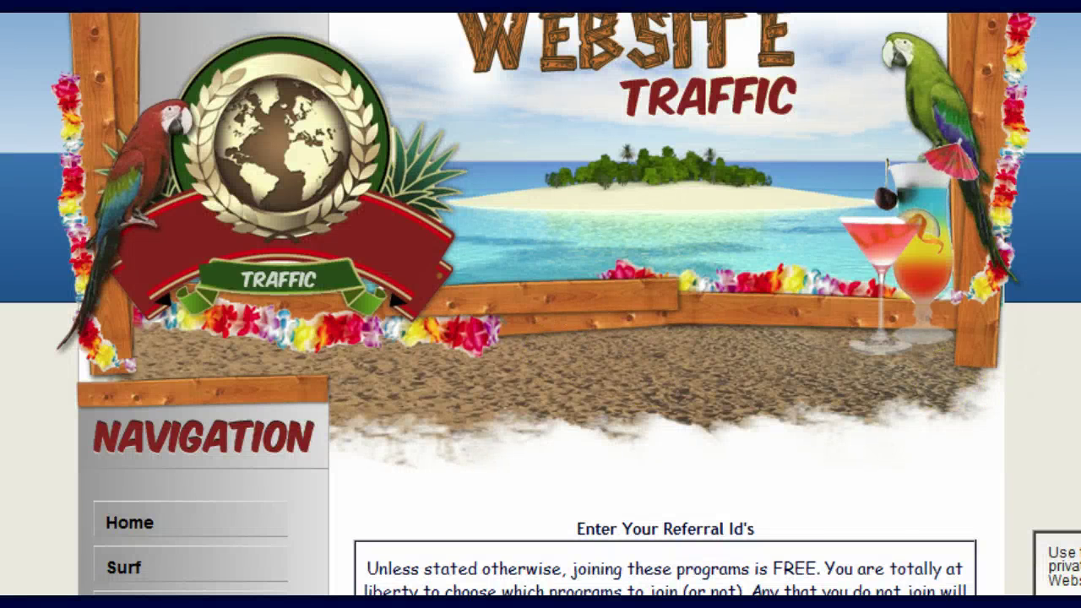
scroll(541, 304, down, 10)
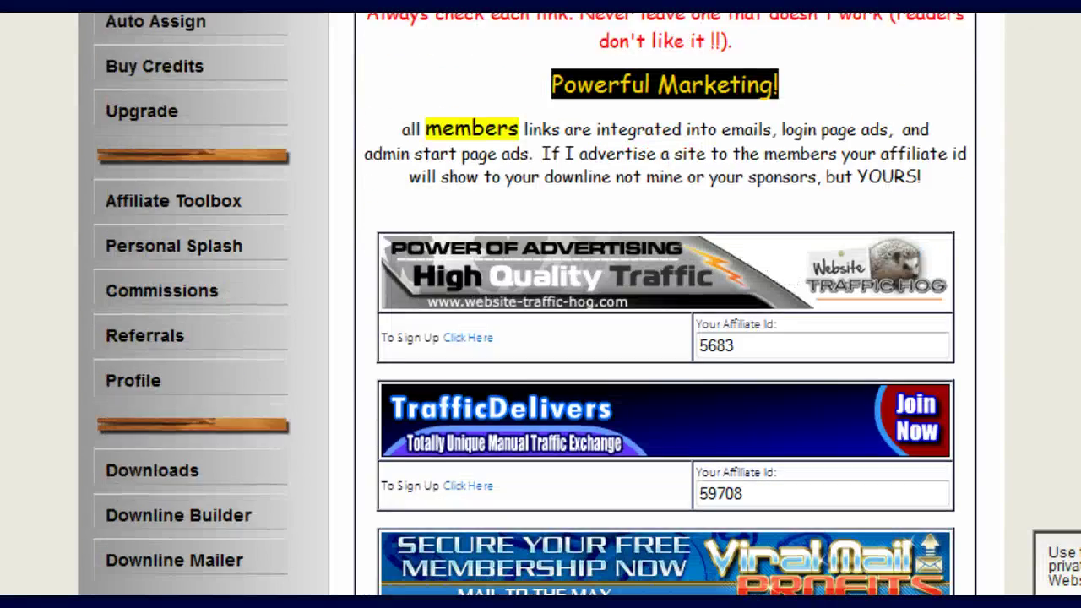
scroll(897, 205, down, 1)
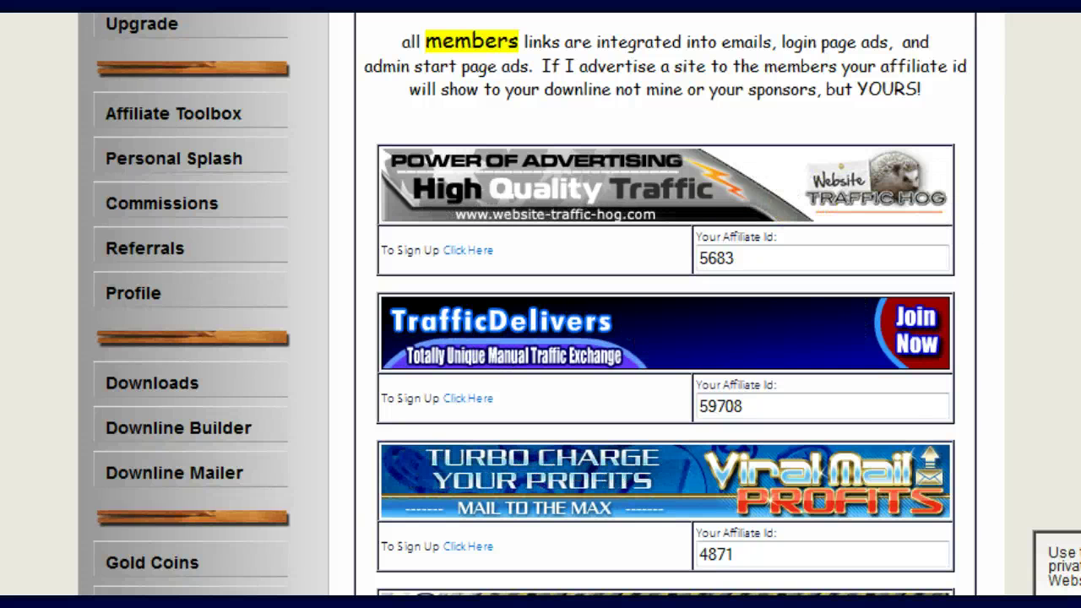
scroll(665, 304, down, 3)
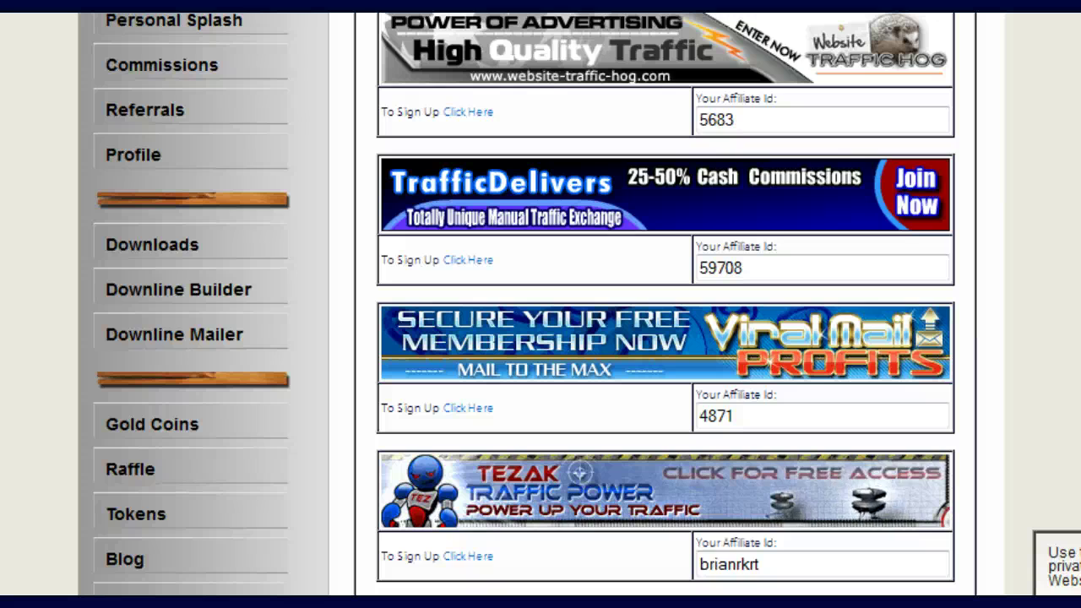
scroll(665, 304, down, 3)
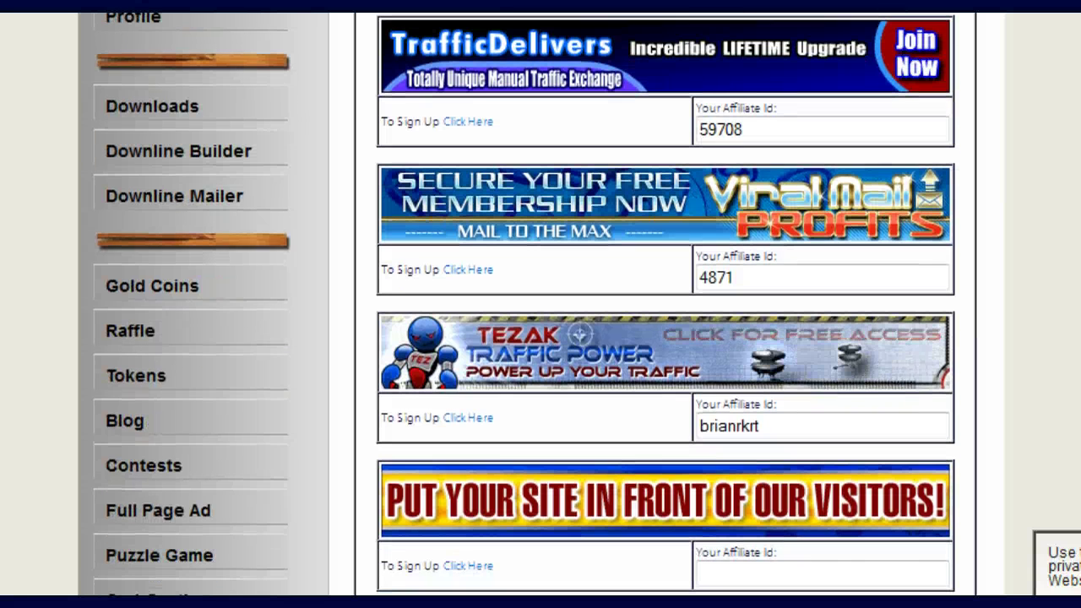
scroll(665, 304, down, 9)
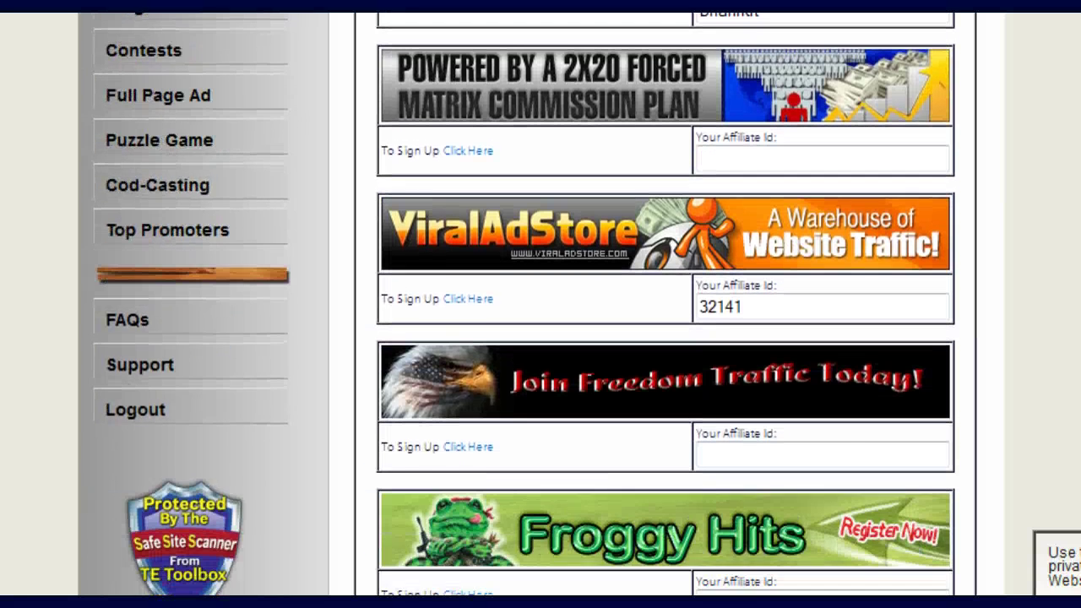
scroll(666, 304, down, 3)
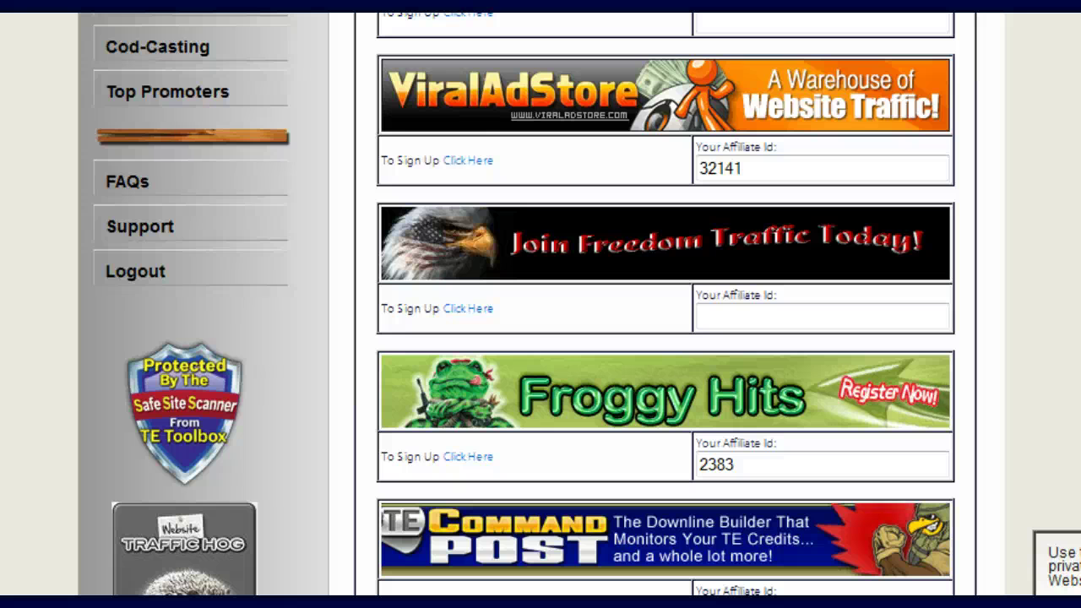
scroll(665, 304, down, 3)
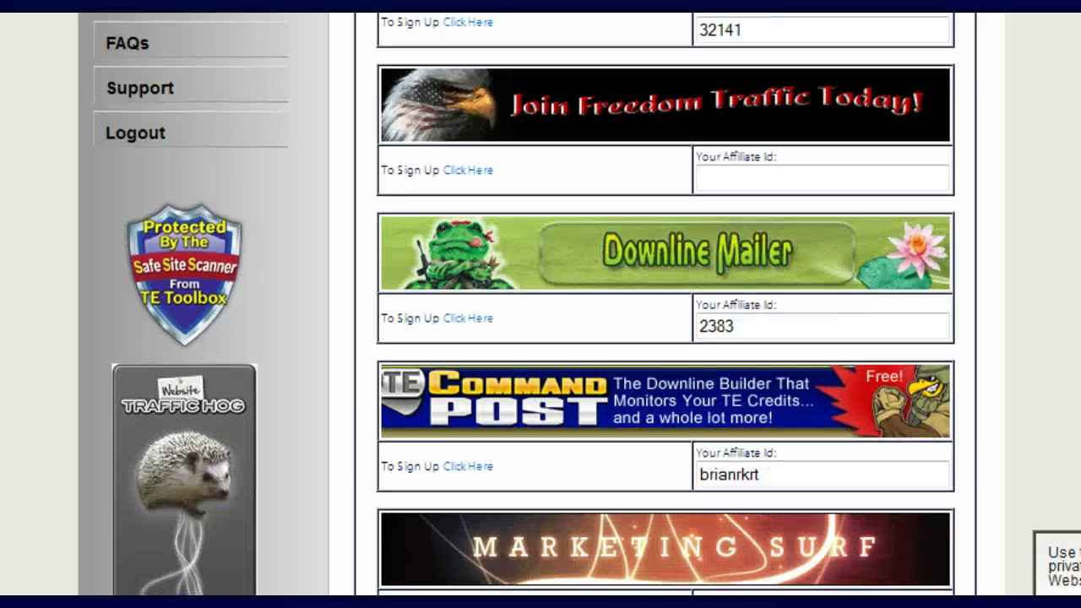
scroll(583, 581, down, 6)
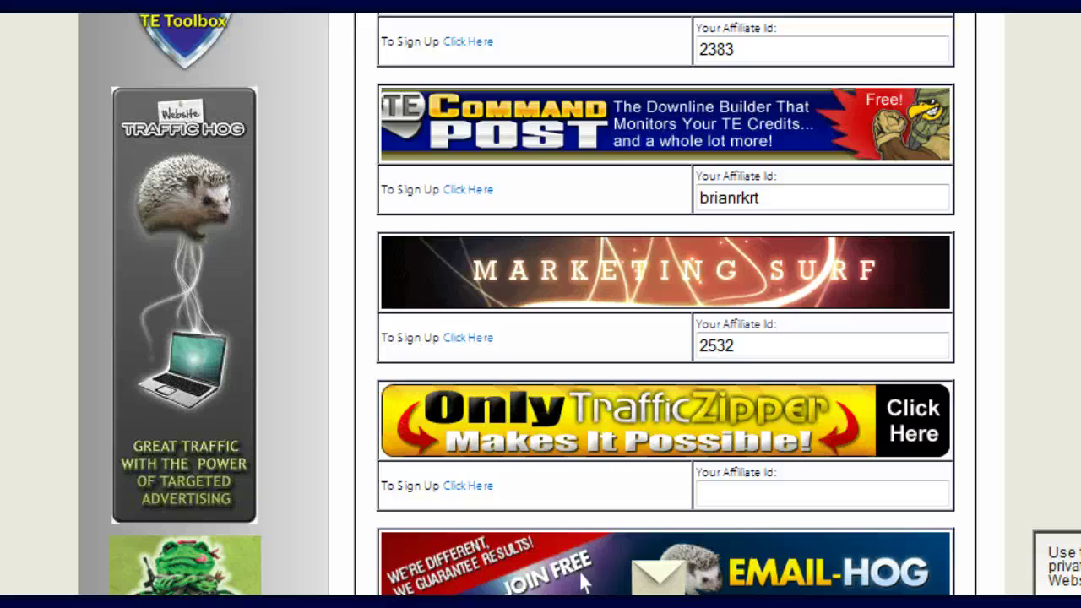
scroll(583, 581, down, 15)
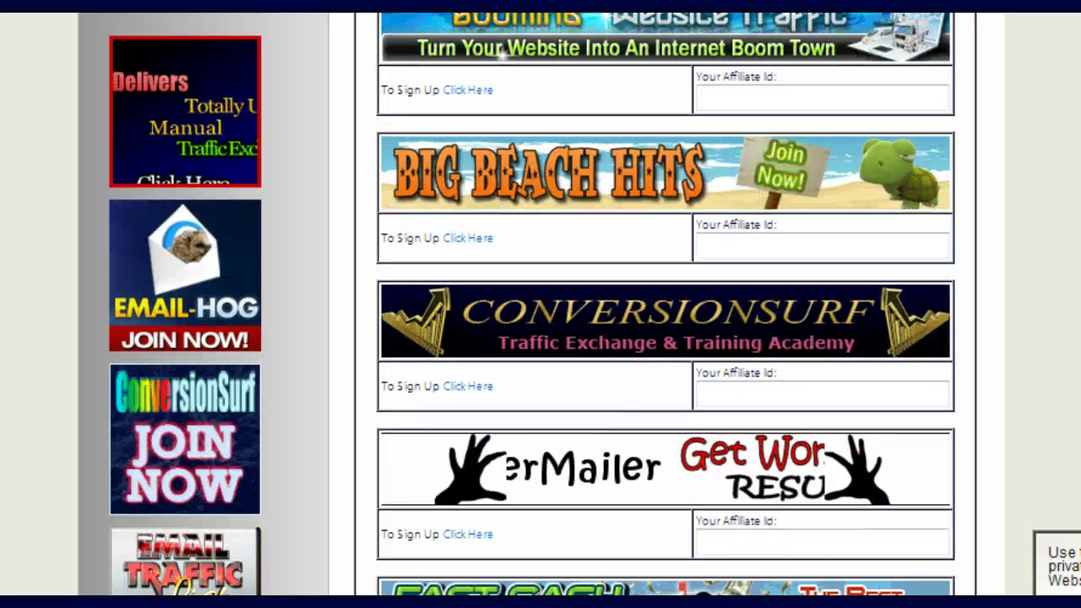
scroll(665, 304, down, 7)
scroll(666, 304, down, 8)
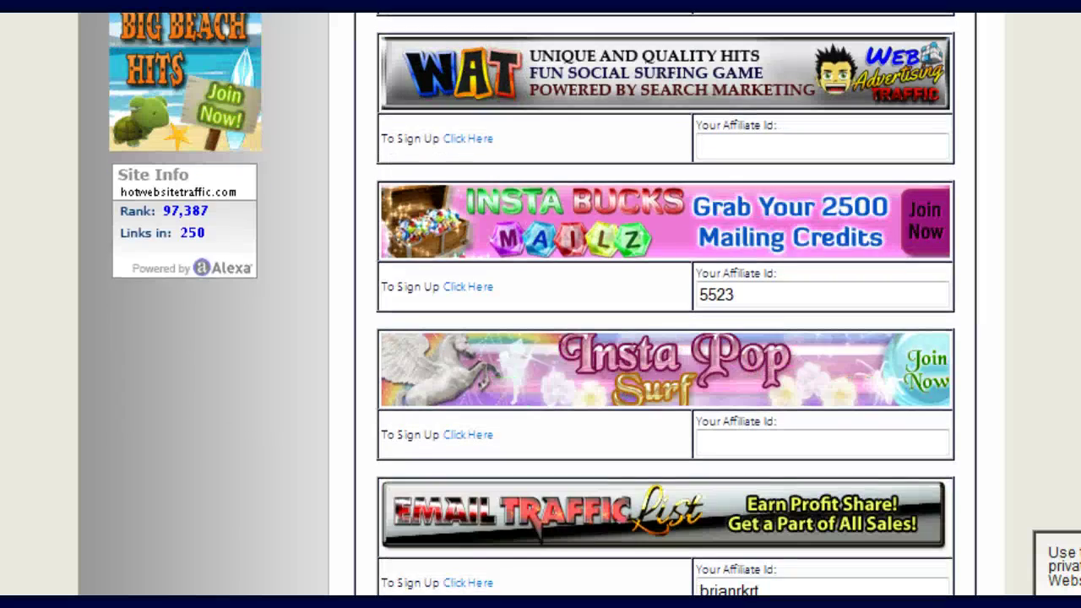
scroll(665, 304, down, 10)
scroll(666, 304, down, 6)
scroll(666, 304, up, 20)
scroll(665, 304, up, 20)
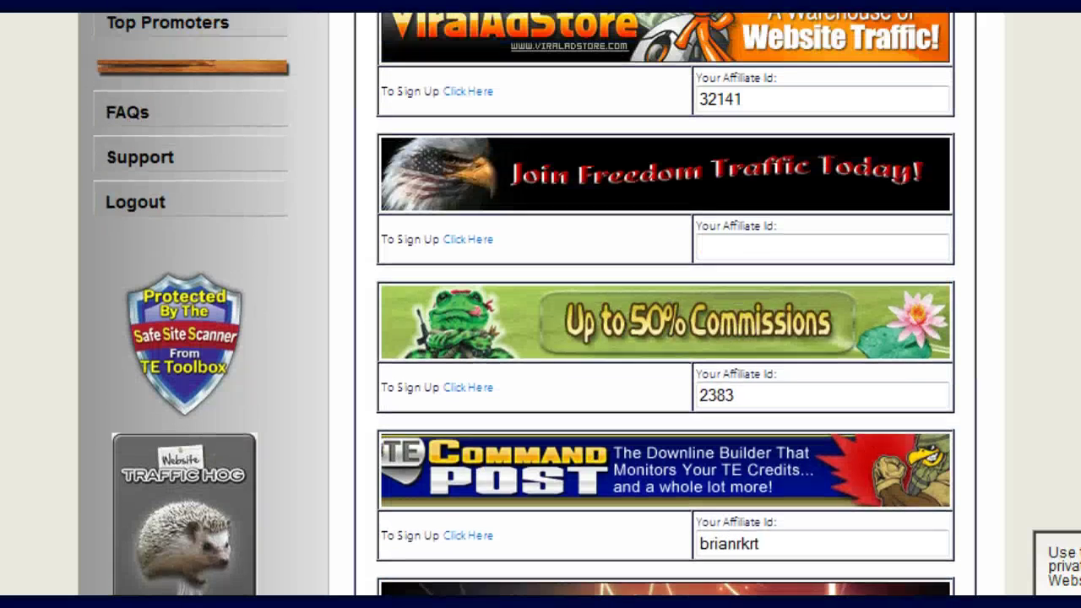
- Log out of HotWebsiteTraffic.com and review DLBE's comparison table with the matching site IDs
click(163, 200)
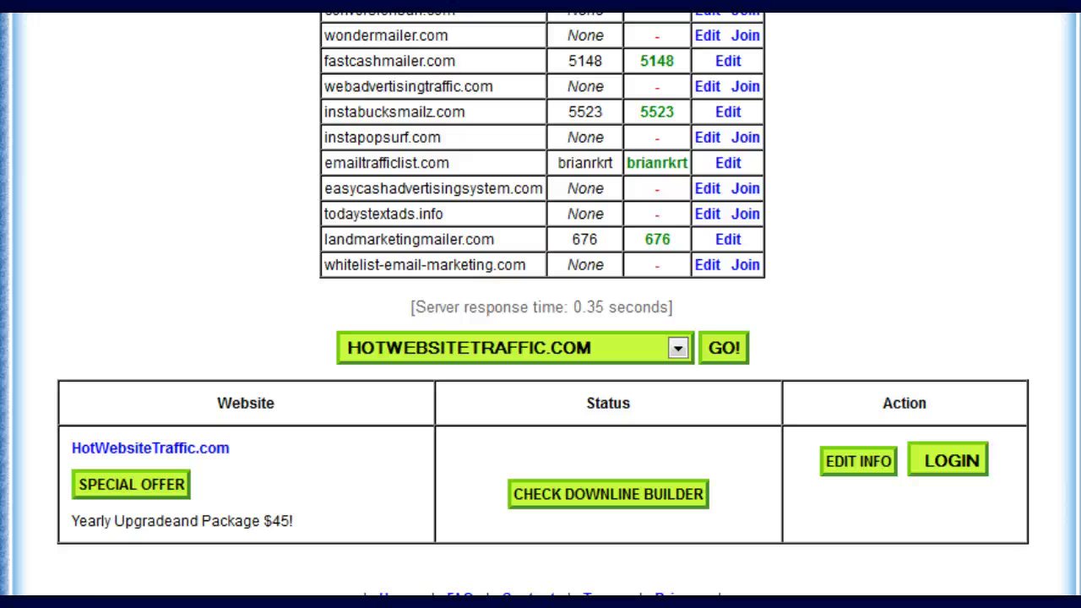
scroll(540, 338, down, 3)
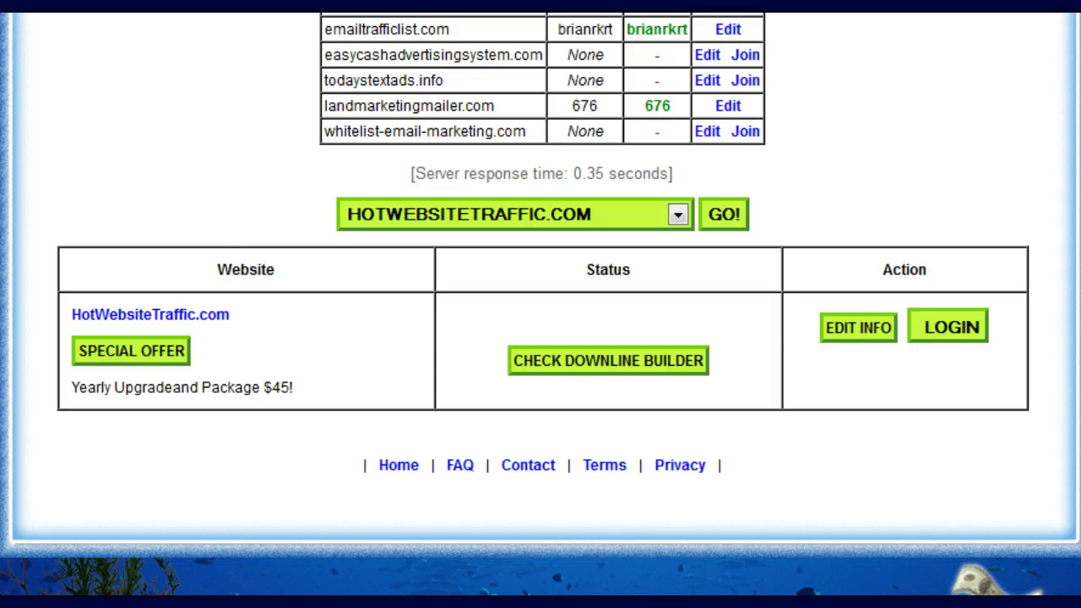
scroll(540, 304, down, 1)
scroll(540, 304, up, 3)
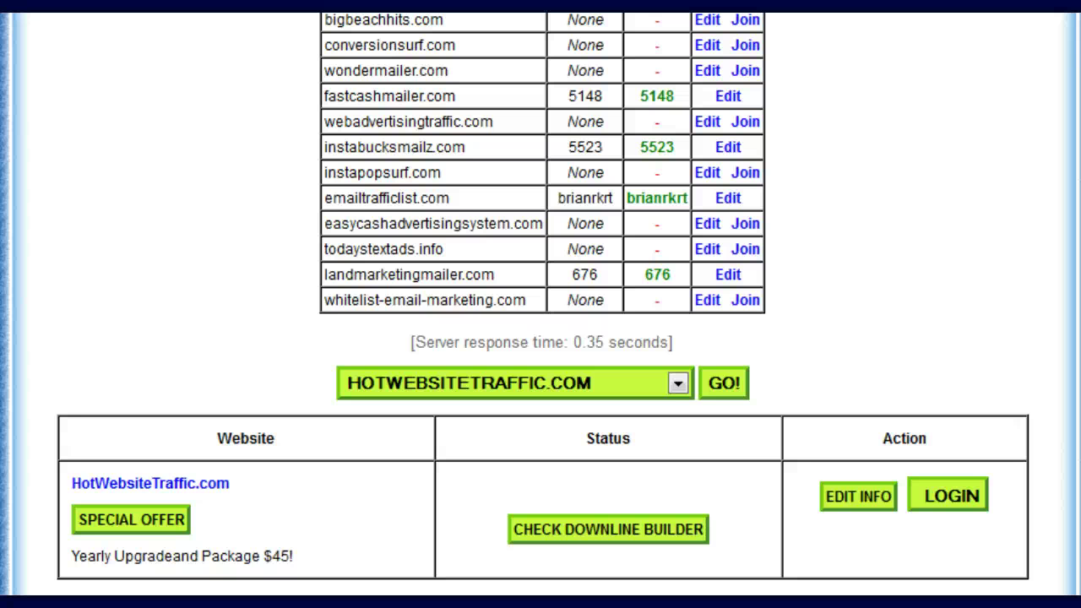
scroll(541, 338, down, 3)
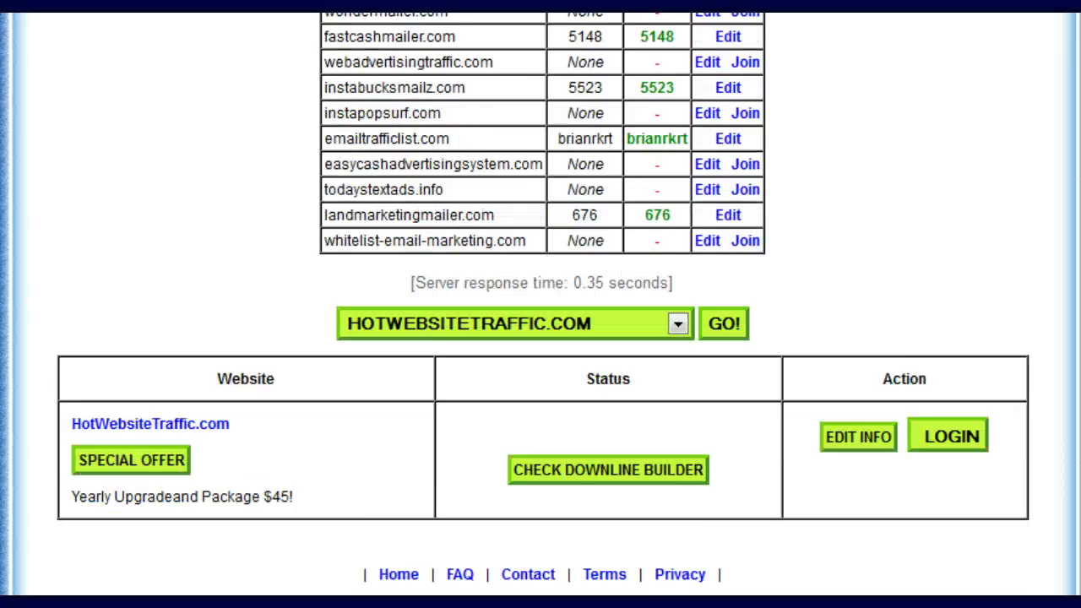
scroll(541, 337, up, 6)
scroll(540, 337, down, 3)
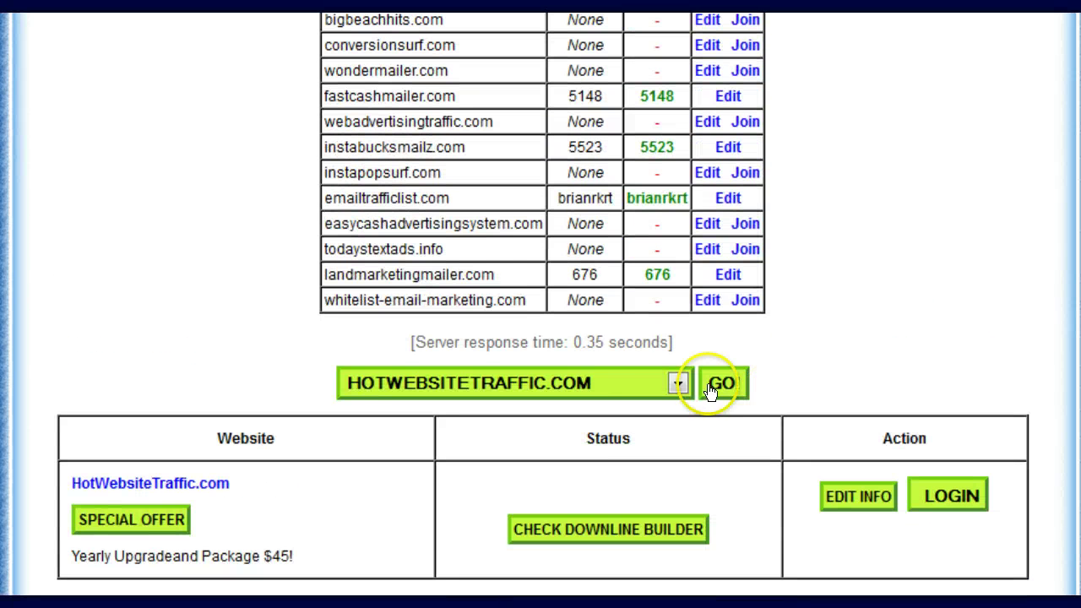
click(679, 384)
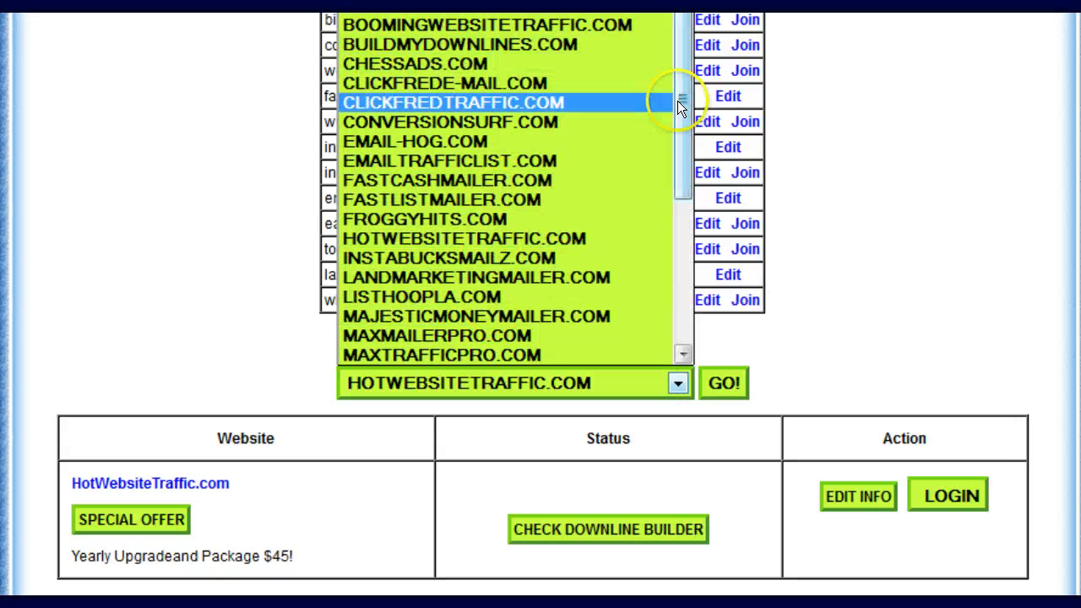
drag(683, 92, 682, 60)
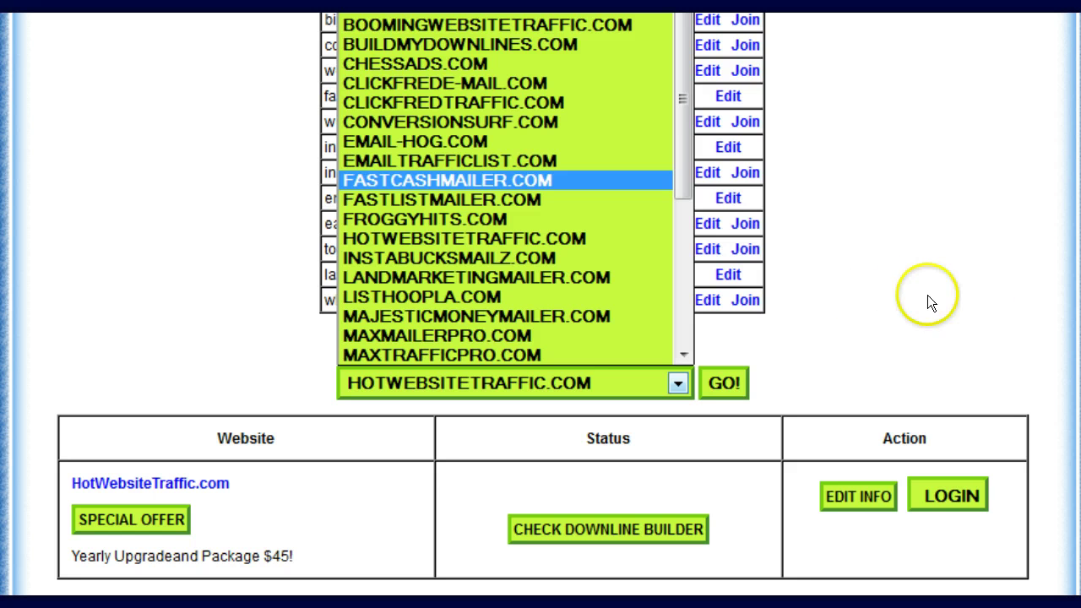
click(927, 339)
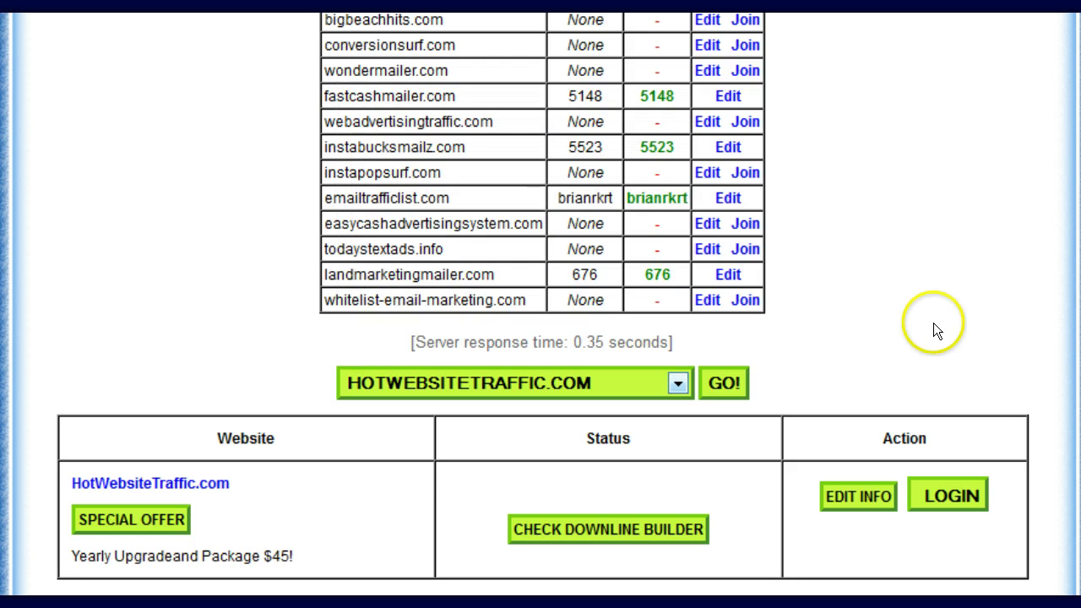
- Log out of Downline Builder Elite from the top menu bar, reaching the 'You are logged out!' page
scroll(541, 304, down, 2)
scroll(540, 304, up, 5)
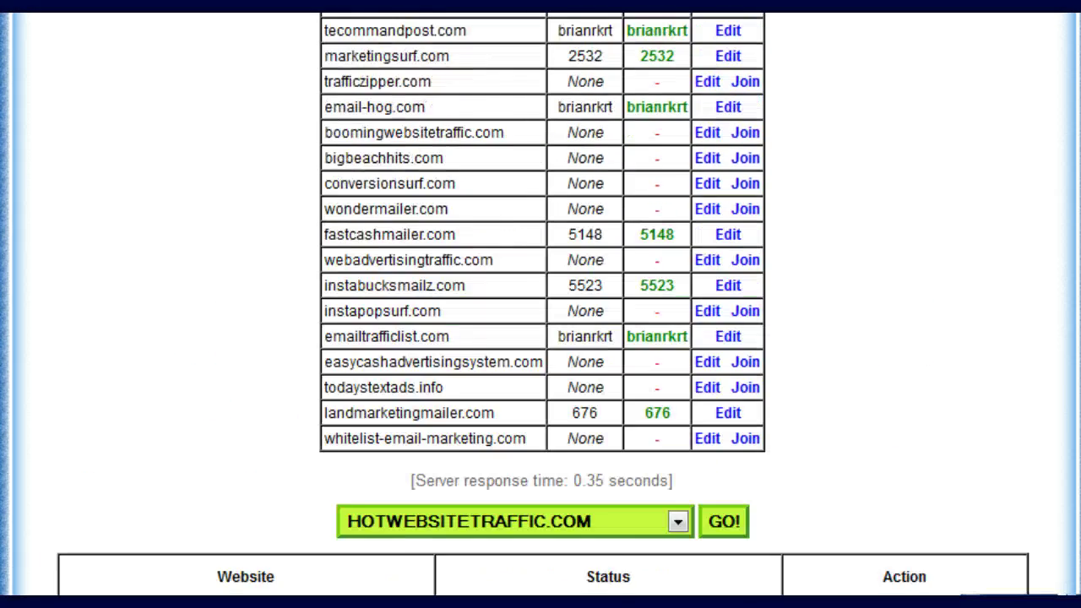
scroll(541, 304, up, 9)
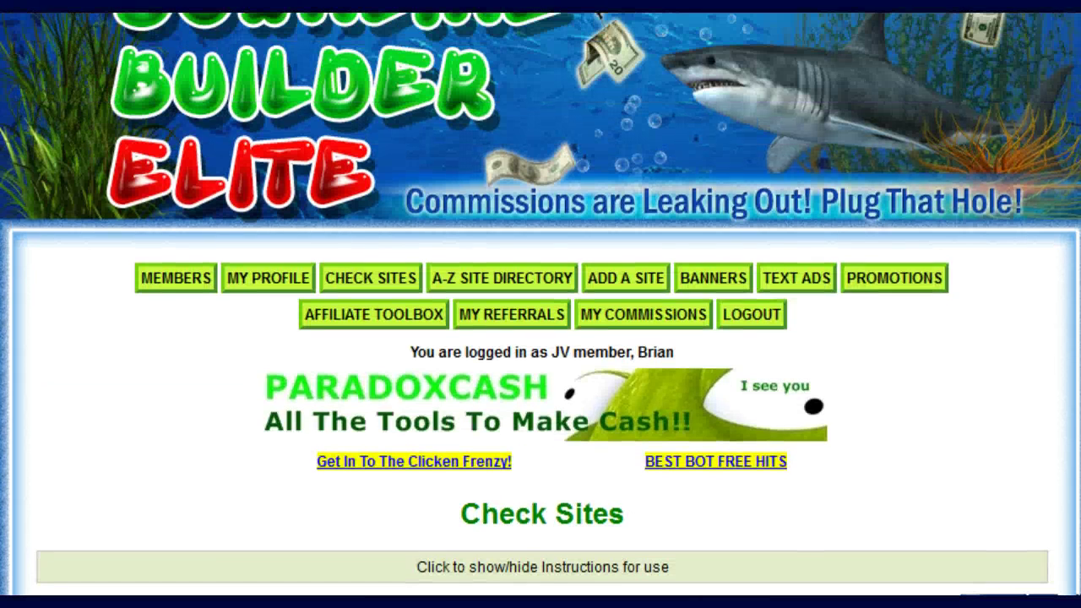
click(754, 315)
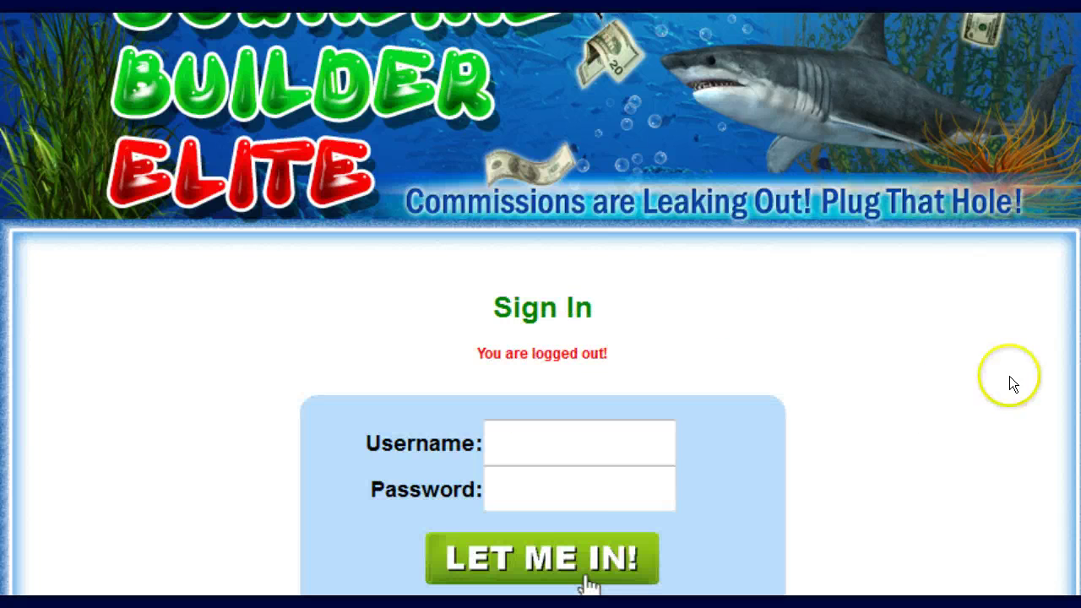